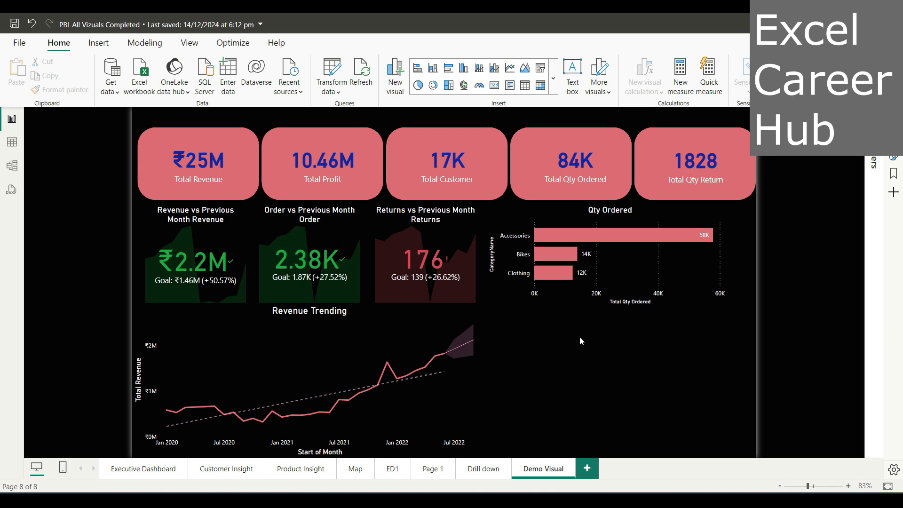
# Insert a table visual below the Qty Ordered chart and add ProductName from the product table as its first column.
pyautogui.click(525, 86)
pyautogui.moveTo(304, 119); pyautogui.dragTo(546, 347)
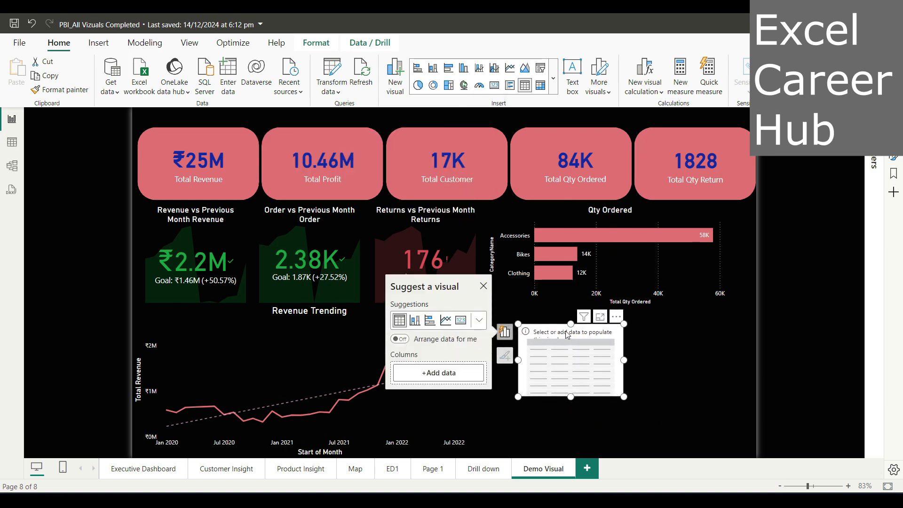
pyautogui.click(436, 378)
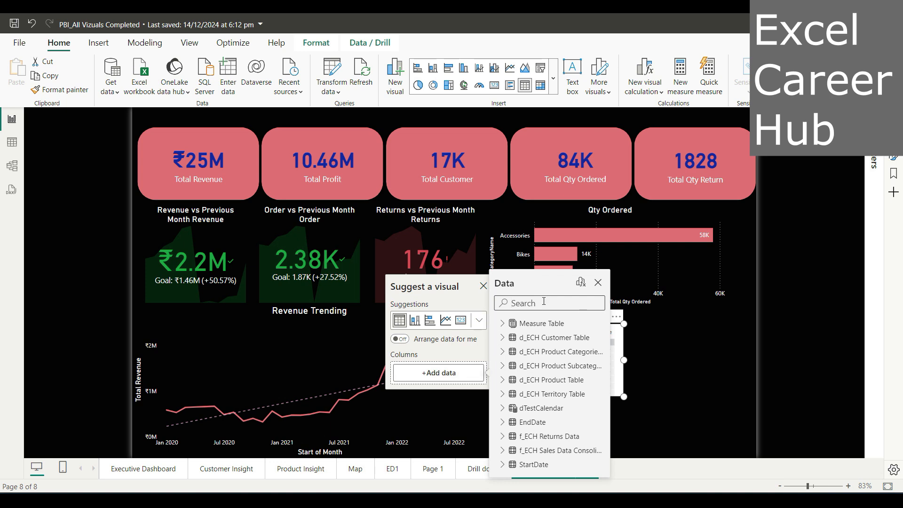
pyautogui.write('pr')
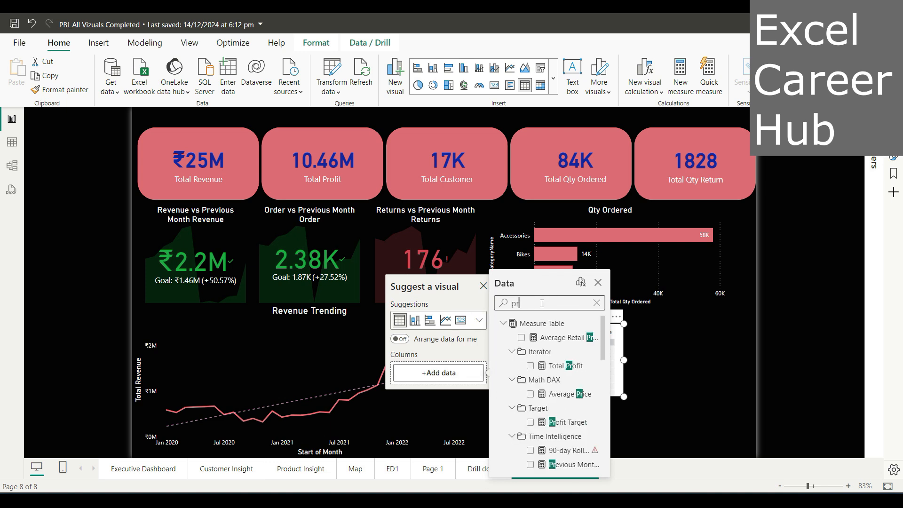
pyautogui.write('oduct ')
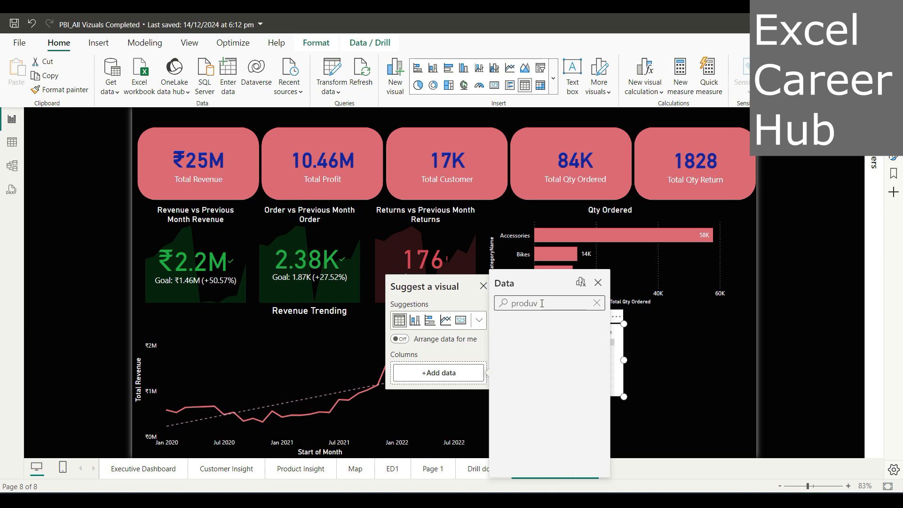
pyautogui.write('na')
pyautogui.press('BackSpace')
pyautogui.press('BackSpace')
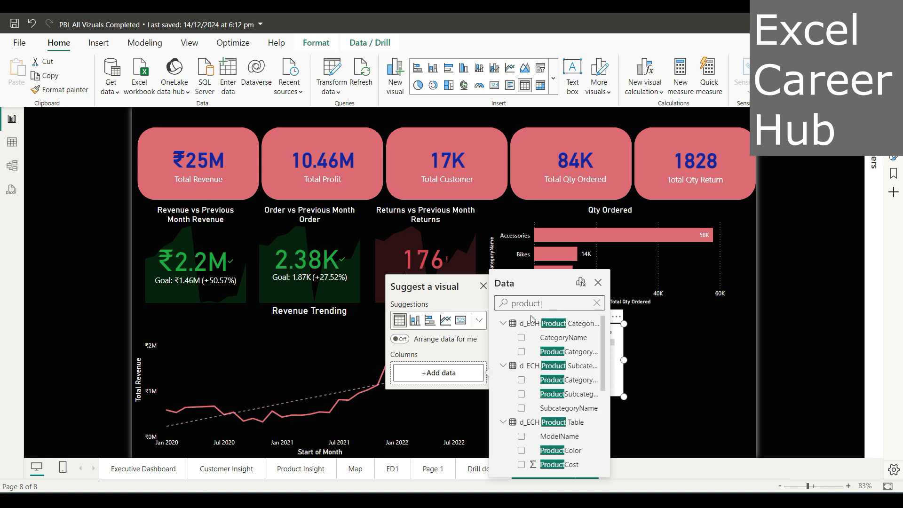
pyautogui.moveTo(603, 334); pyautogui.dragTo(606, 377)
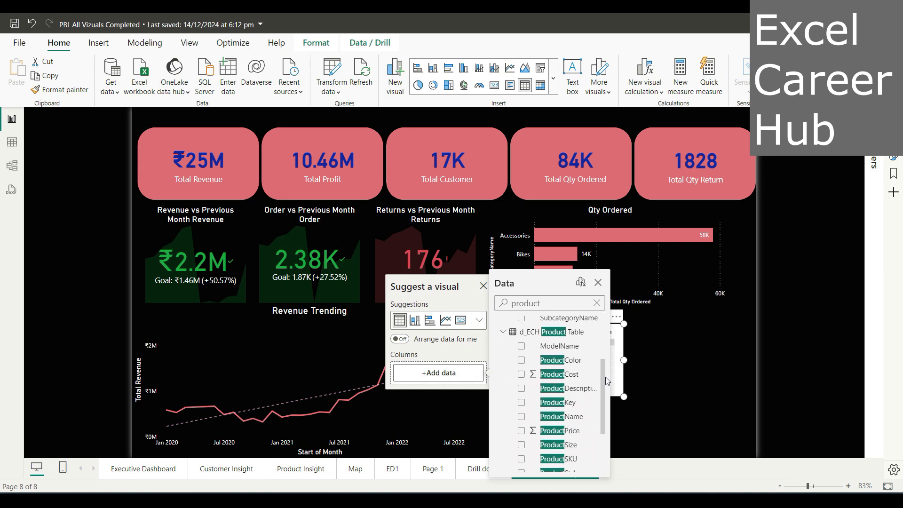
pyautogui.click(522, 417)
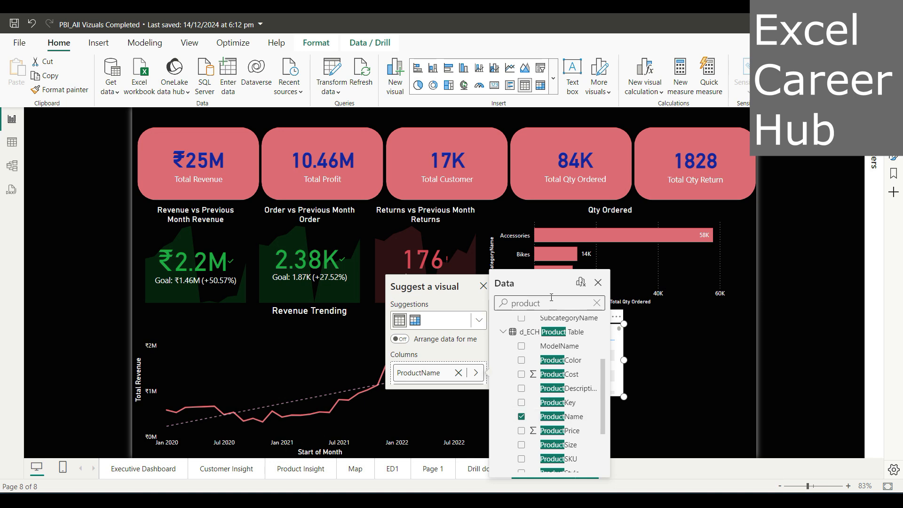
# Add the Total Revenue and Total Order measures as columns of the table.
pyautogui.moveTo(541, 304); pyautogui.dragTo(494, 313)
pyautogui.write('tota')
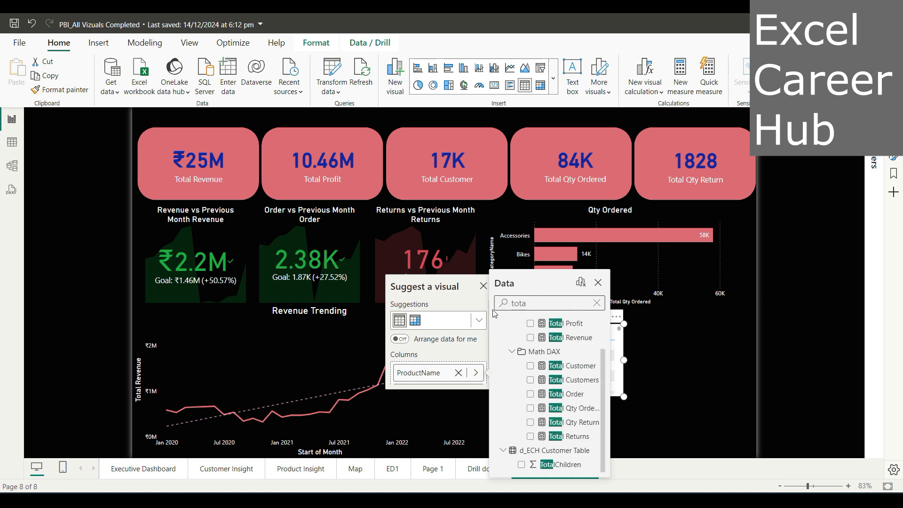
pyautogui.click(530, 338)
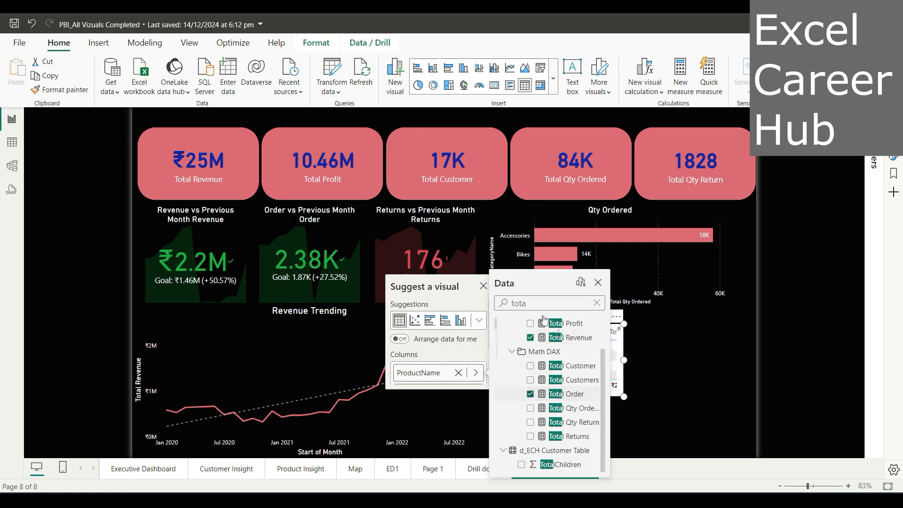
# Find the return measures and add Return Rate as the table's last column.
pyautogui.moveTo(529, 306); pyautogui.dragTo(510, 305)
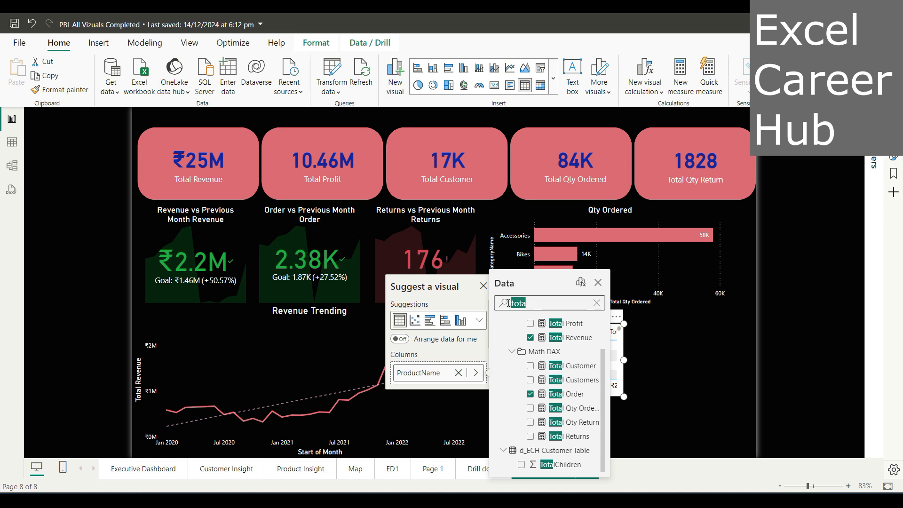
pyautogui.write('ret')
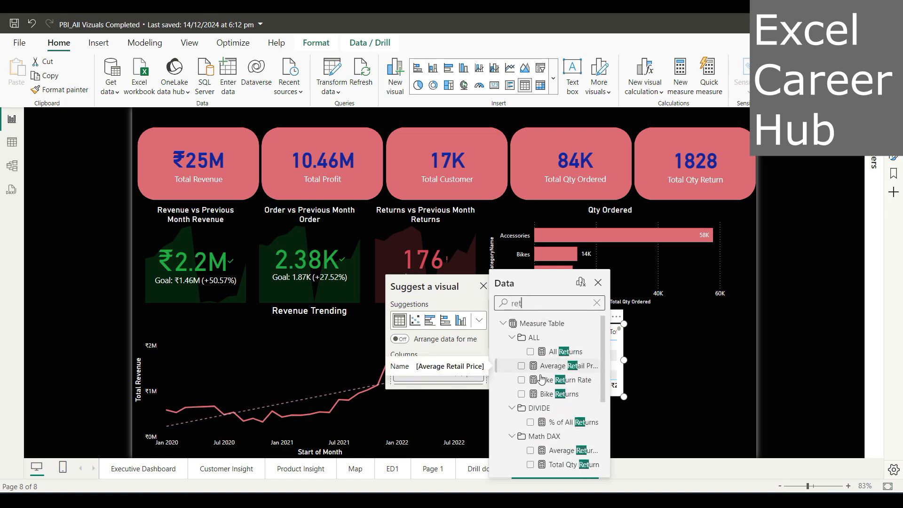
pyautogui.write('urn')
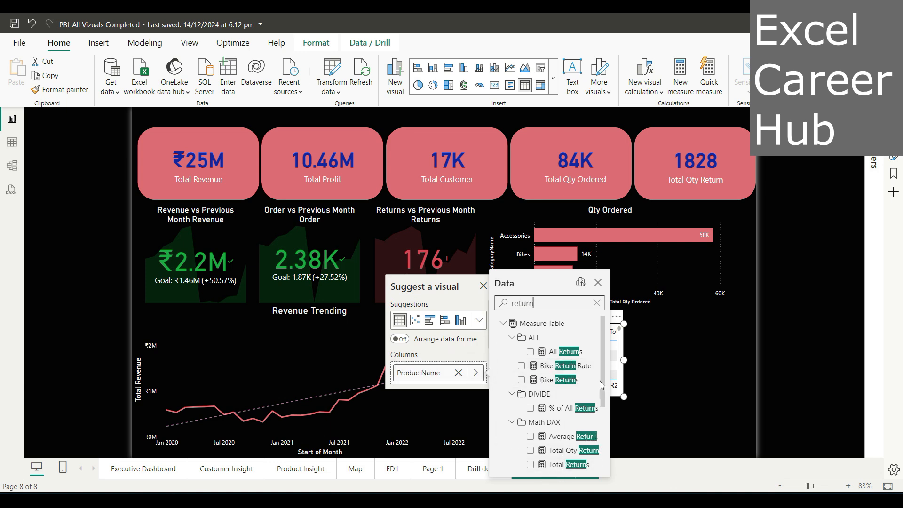
pyautogui.moveTo(604, 363); pyautogui.dragTo(608, 427)
pyautogui.click(522, 381)
pyautogui.click(597, 283)
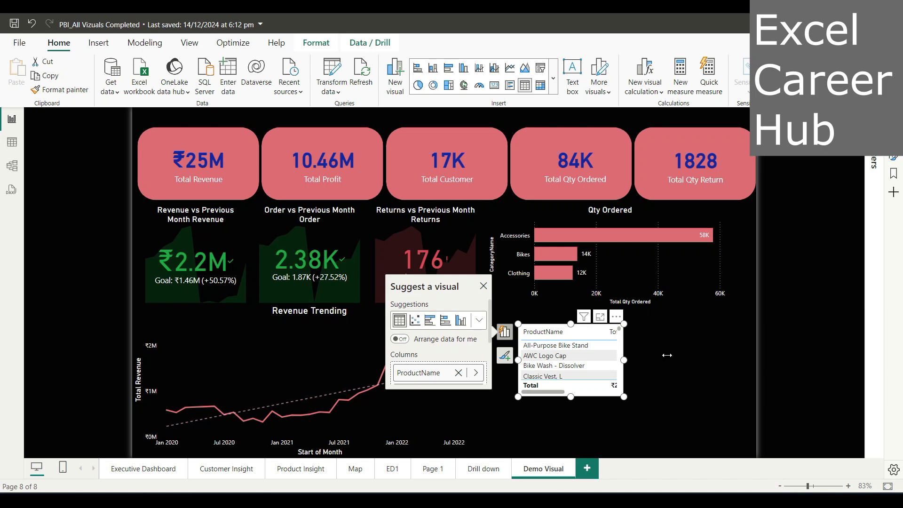
# Enlarge the table to fit all four columns, extending it down to the page's lower edge and up over the Qty Ordered chart.
pyautogui.moveTo(667, 355); pyautogui.dragTo(738, 362)
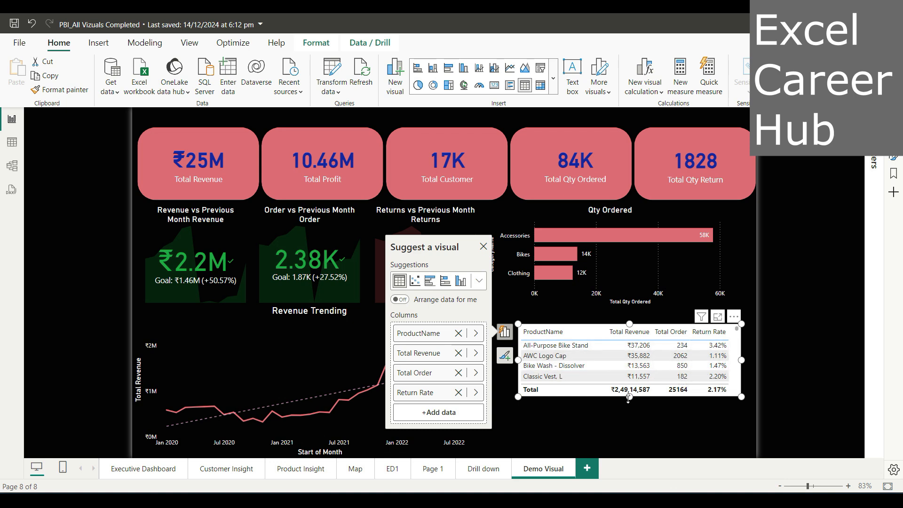
pyautogui.moveTo(629, 396); pyautogui.dragTo(628, 443)
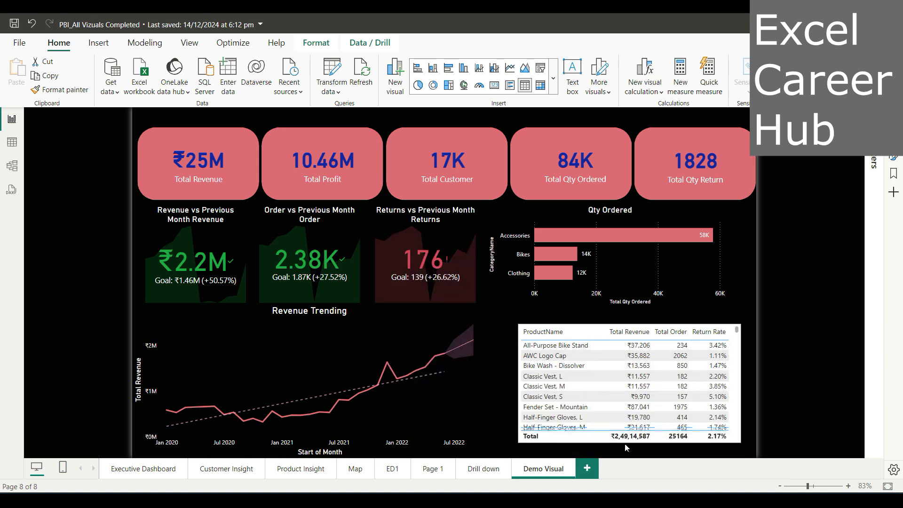
pyautogui.moveTo(628, 323); pyautogui.dragTo(607, 248)
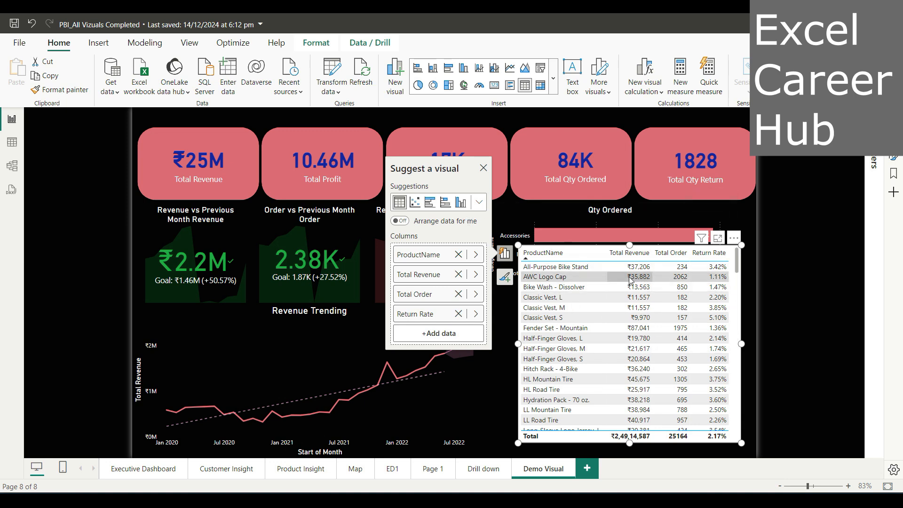
# Switch the table's ProductName sort to descending and back to ascending, and widen the table slightly toward the page's outer edge.
pyautogui.click(592, 256)
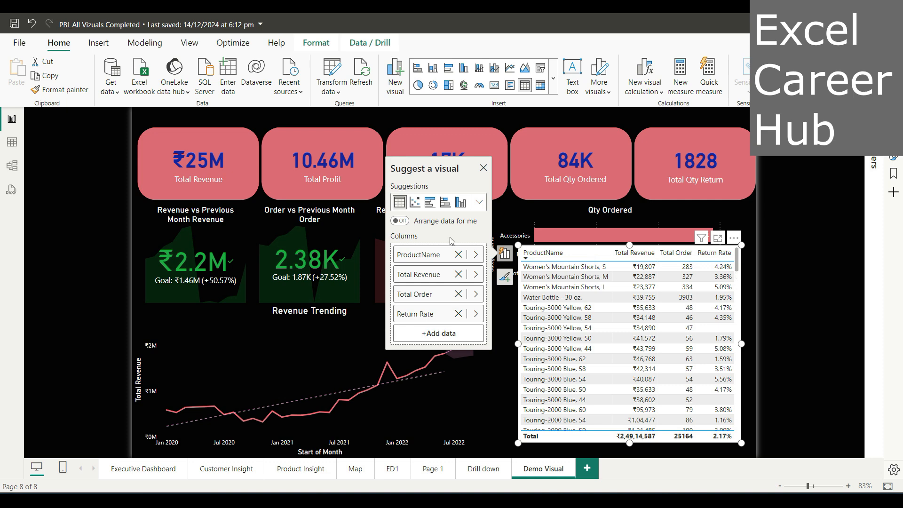
pyautogui.click(605, 259)
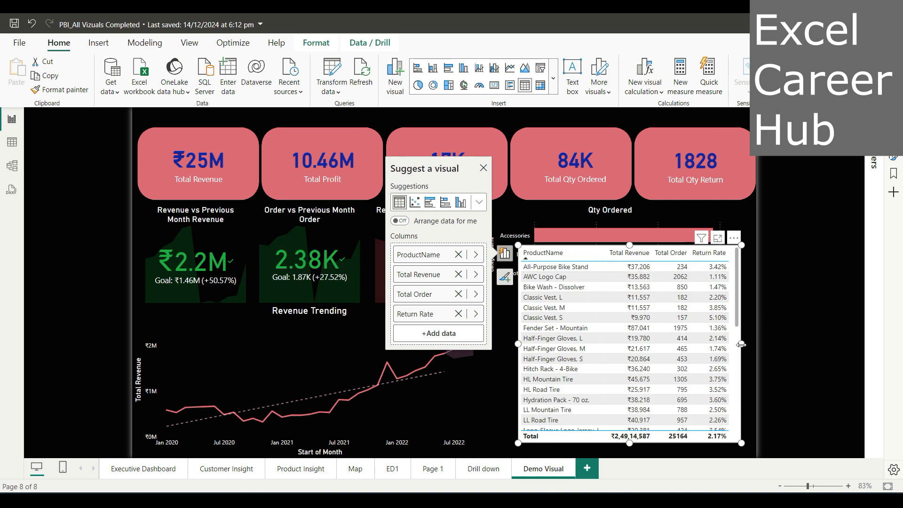
pyautogui.click(761, 345)
pyautogui.moveTo(761, 343); pyautogui.dragTo(750, 345)
pyautogui.click(746, 345)
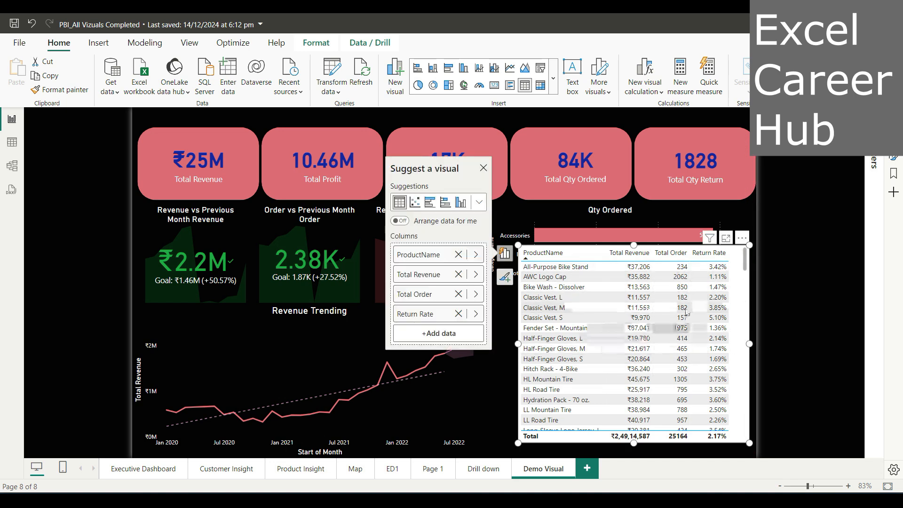
# Extend the table toward the Revenue Trending chart and up over the KPI cards, keeping it sorted by ProductName ascending.
pyautogui.click(603, 258)
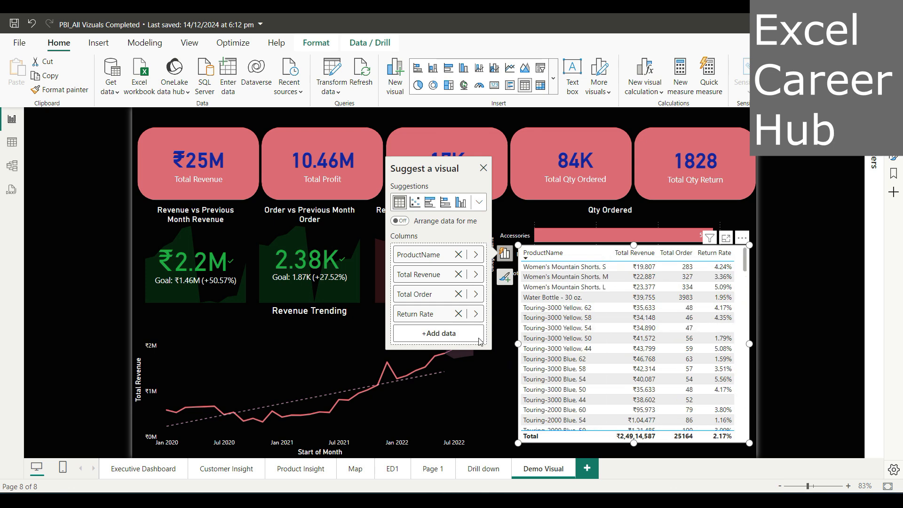
pyautogui.moveTo(518, 344); pyautogui.dragTo(398, 344)
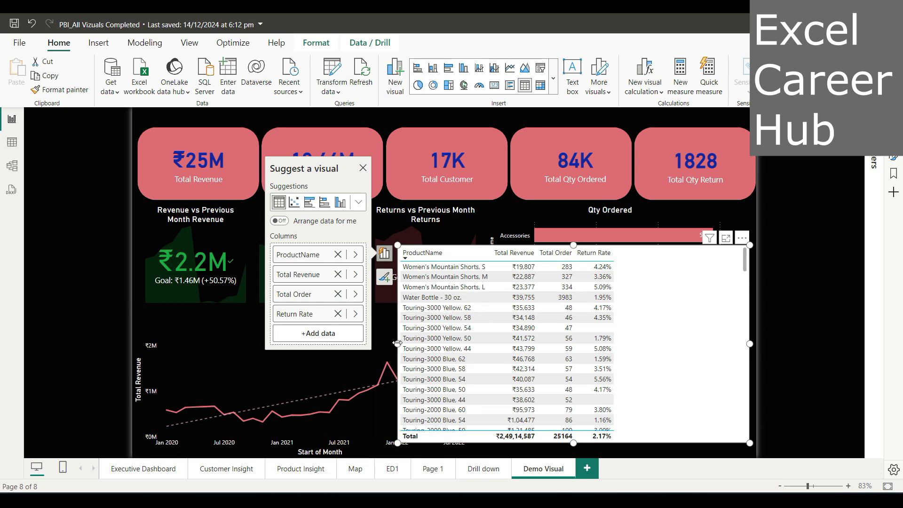
pyautogui.moveTo(398, 344); pyautogui.dragTo(495, 337)
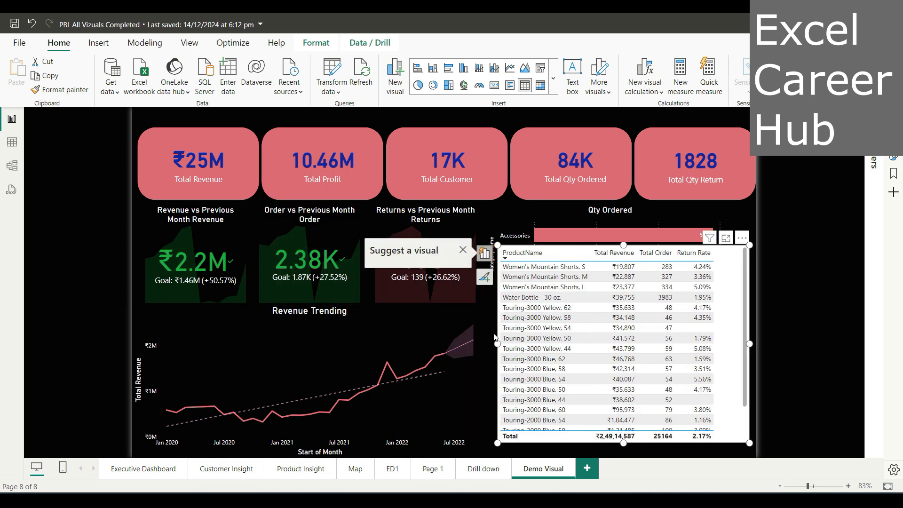
pyautogui.moveTo(624, 245); pyautogui.dragTo(623, 153)
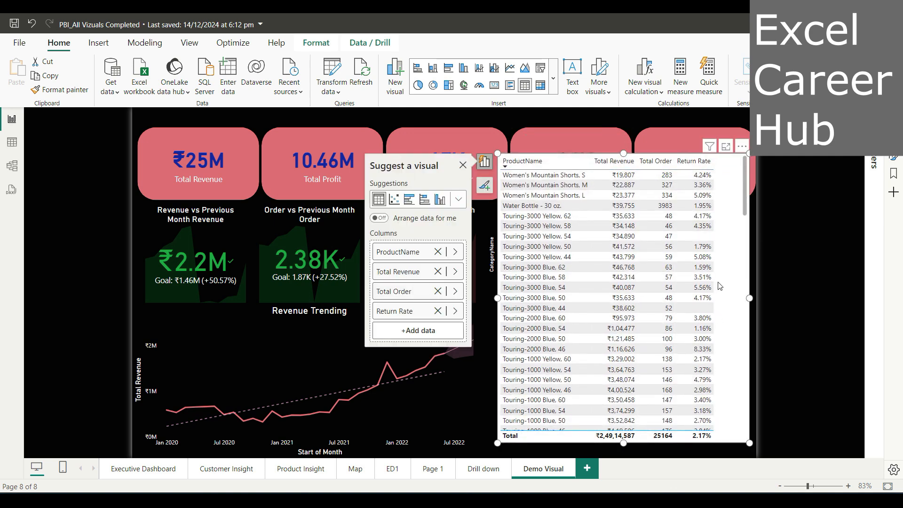
pyautogui.moveTo(748, 193); pyautogui.dragTo(728, 174)
pyautogui.click(564, 161)
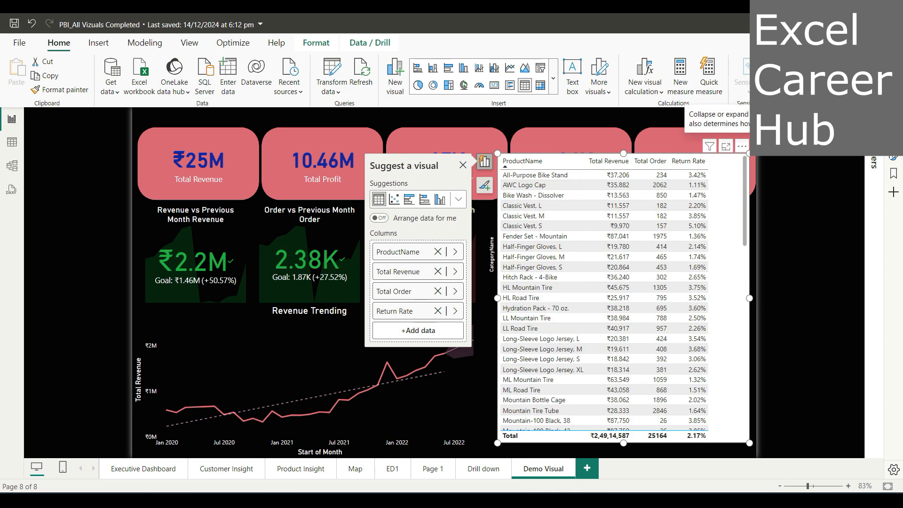
# Set the table's ProductName filter to Top N, showing the top 10 items.
pyautogui.click(874, 117)
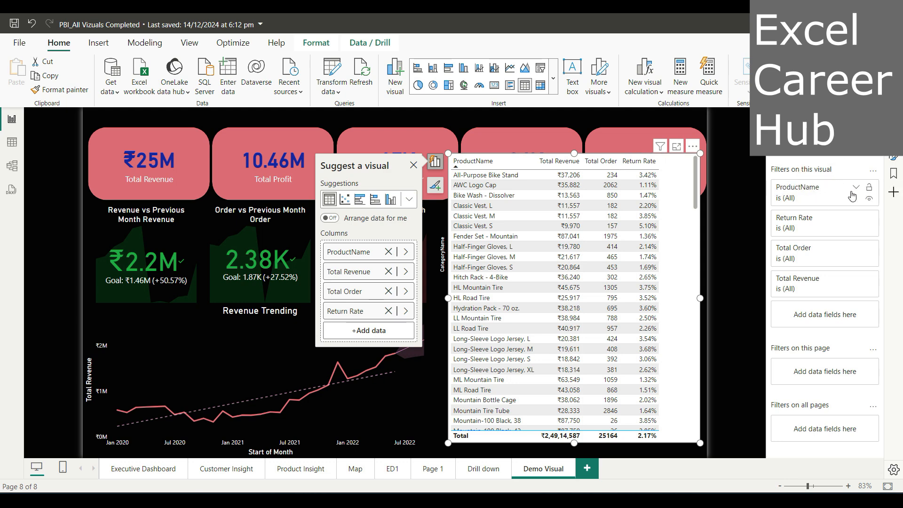
pyautogui.click(856, 190)
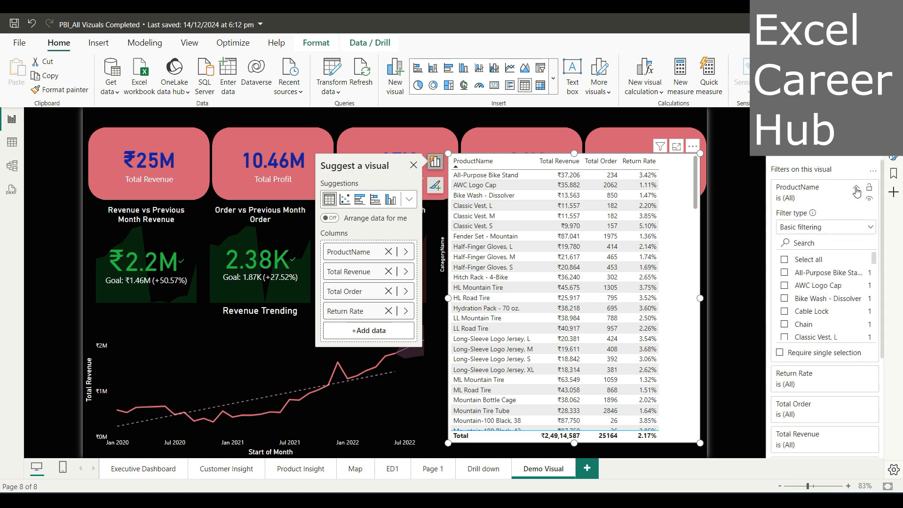
pyautogui.click(871, 228)
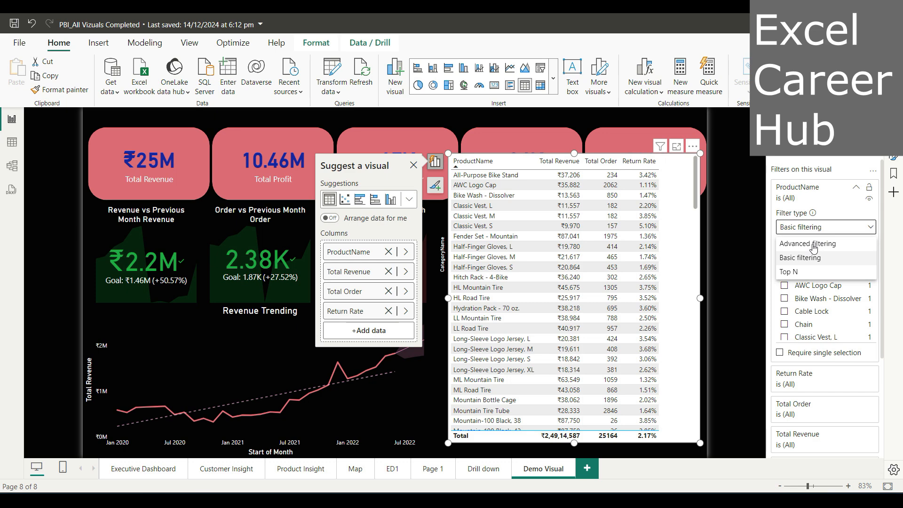
pyautogui.click(790, 273)
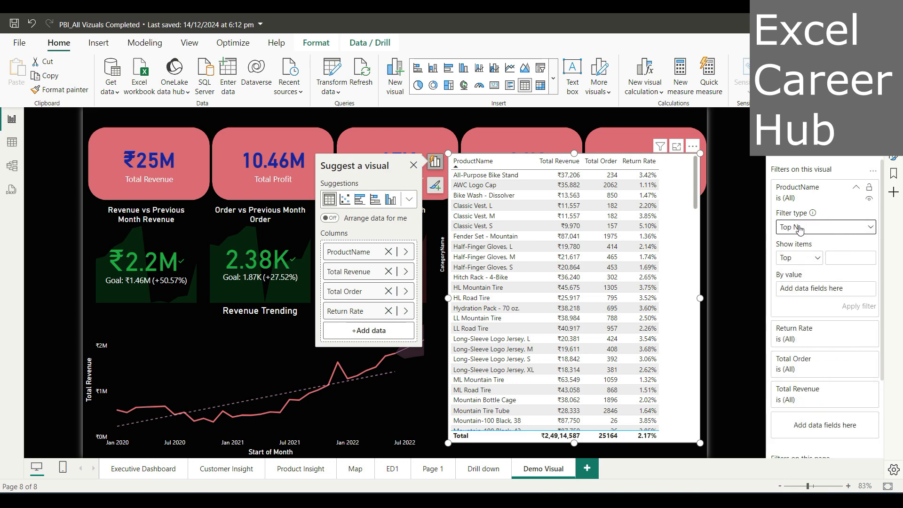
pyautogui.click(831, 259)
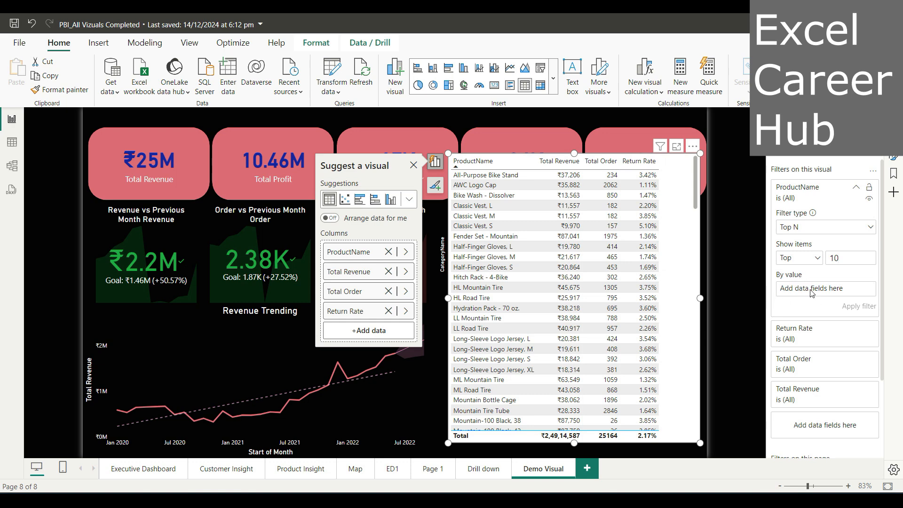
pyautogui.click(838, 258)
# Bring up the data fields and pick Total Order as the By value field for the ProductName Top N filter.
pyautogui.click(893, 119)
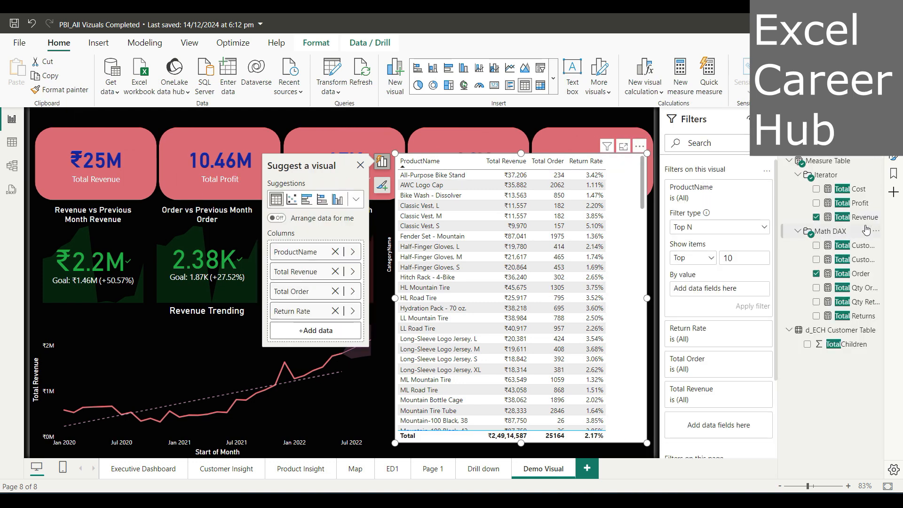
pyautogui.click(861, 275)
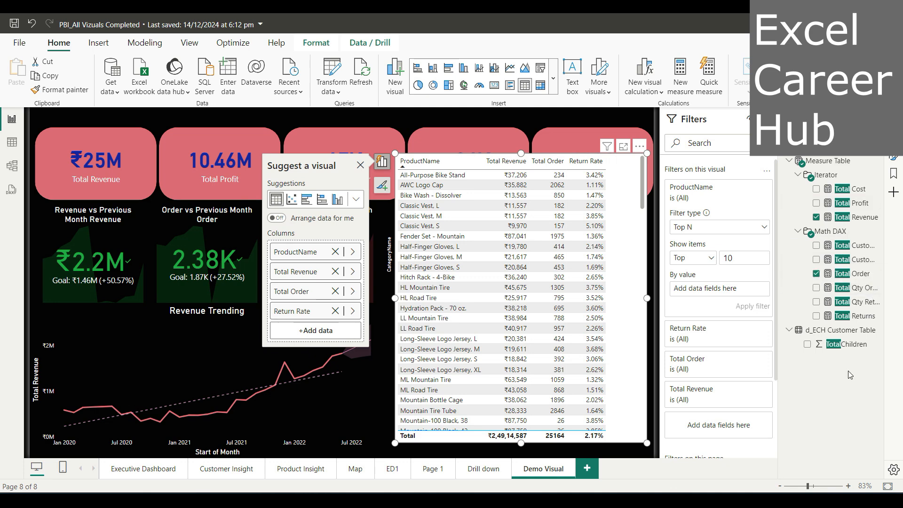